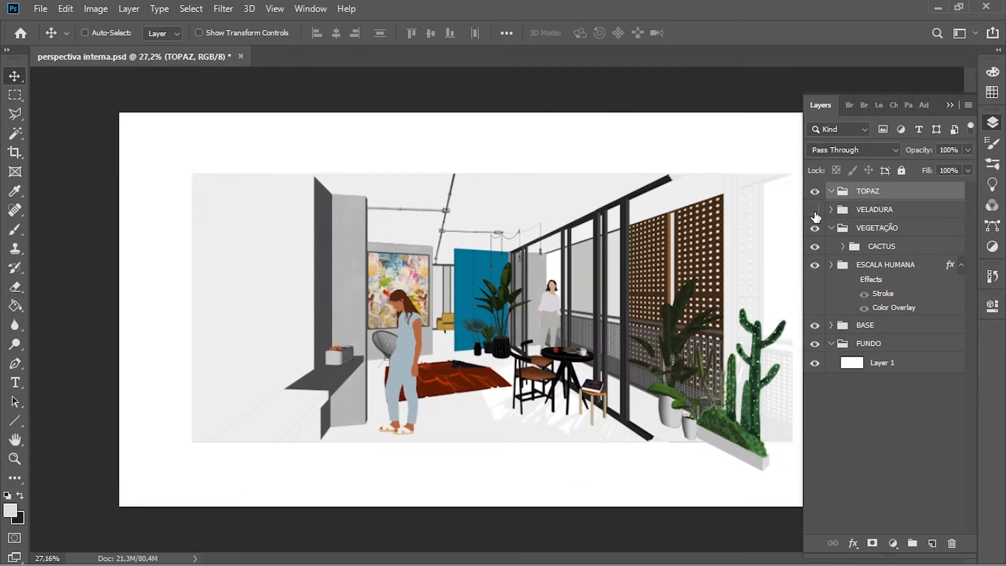
Step: Make the VELADURA layer group visible and inspect the interior perspective collage up close
{"action": "left_click", "coordinate": [814, 210]}
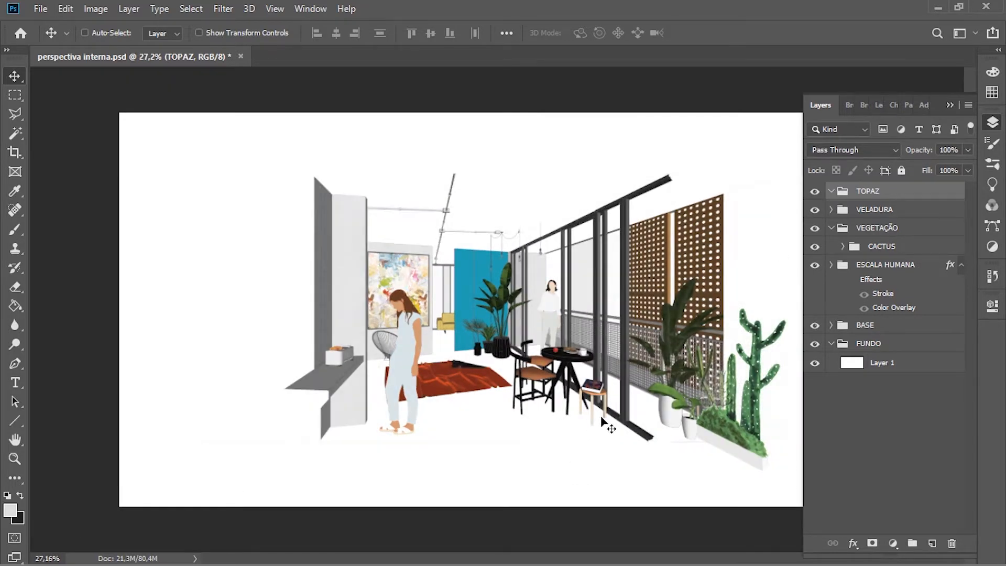
{"action": "scroll", "coordinate": [611, 427], "scroll_direction": "up", "scroll_amount": 1, "text": "alt"}
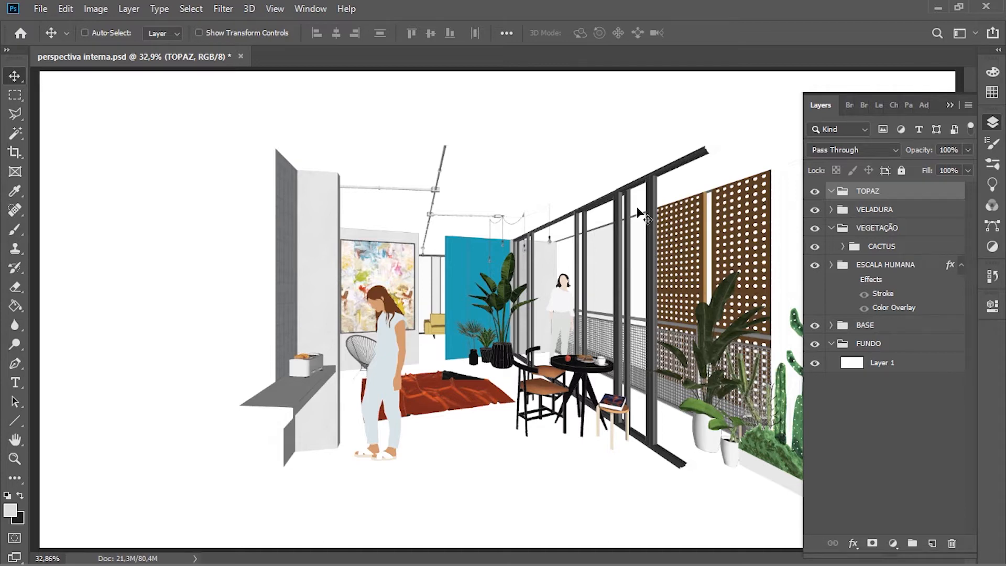
{"action": "scroll", "coordinate": [370, 238], "scroll_direction": "up", "scroll_amount": 1}
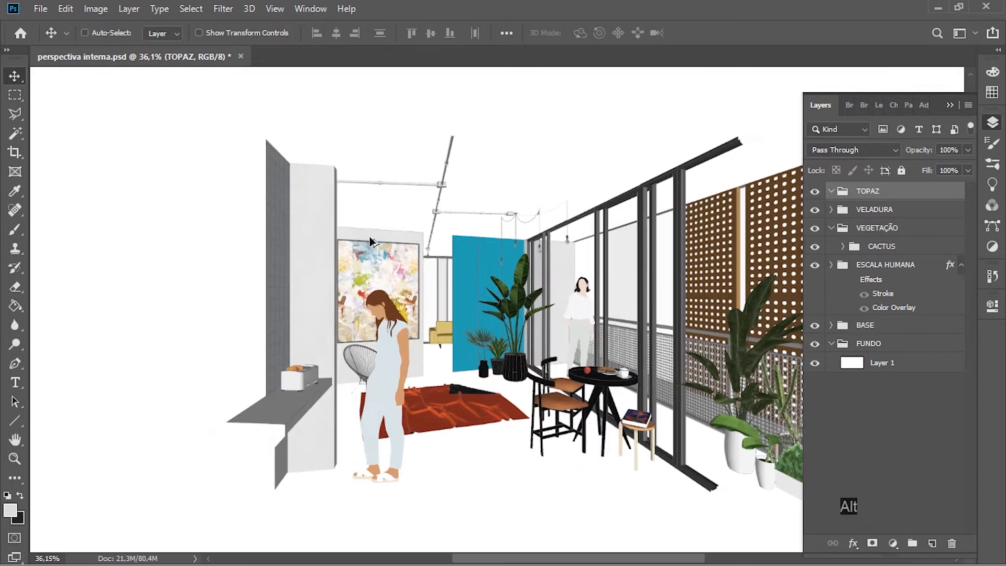
{"action": "key", "text": "space"}
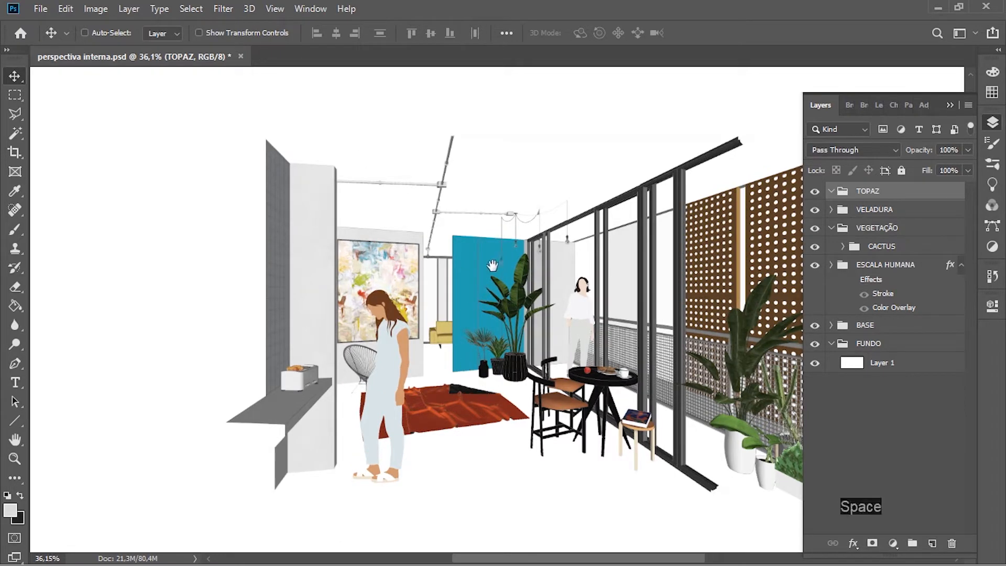
{"action": "left_click_drag", "start_coordinate": [474, 274], "coordinate": [404, 262]}
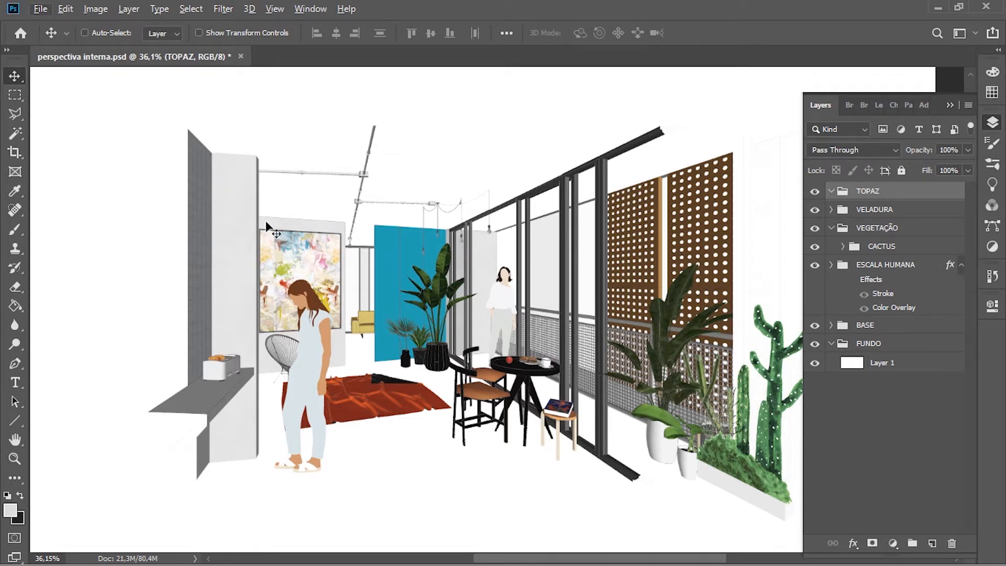
{"action": "scroll", "coordinate": [268, 227], "scroll_direction": "up", "scroll_amount": 1}
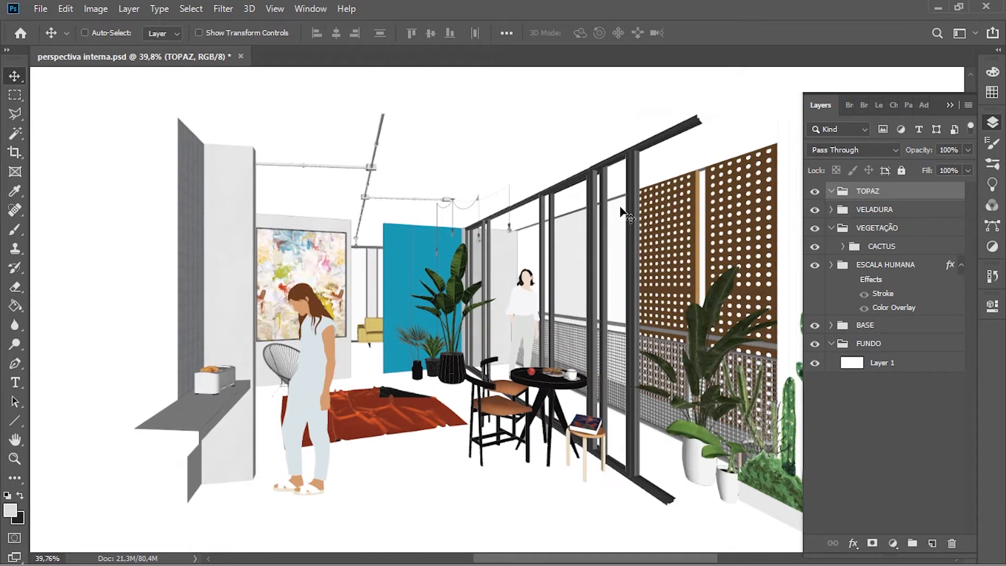
{"action": "key", "text": "ctrl+0"}
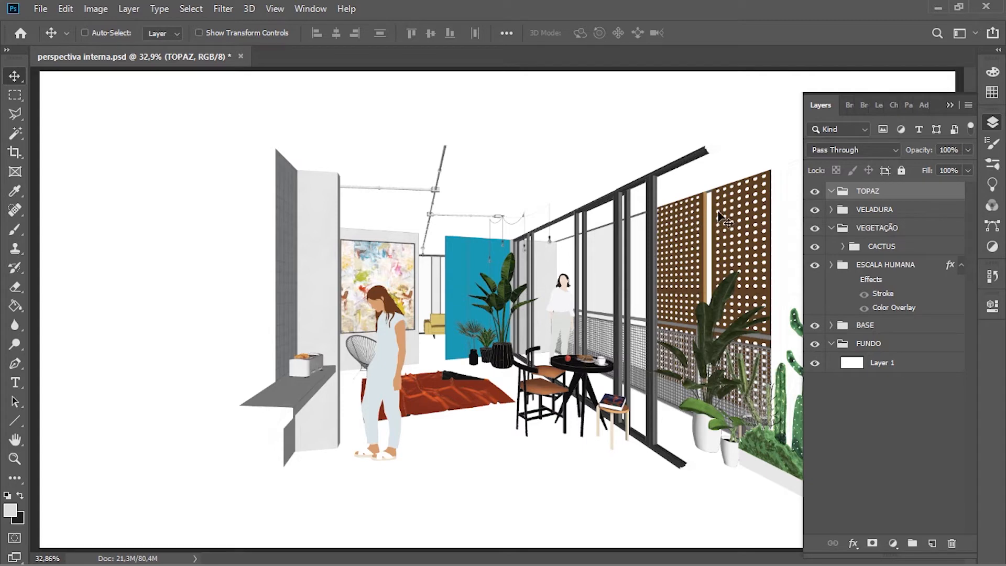
Step: Stamp all visible layers into a new merged layer directly above the VELADURA group
{"action": "left_click", "coordinate": [874, 212]}
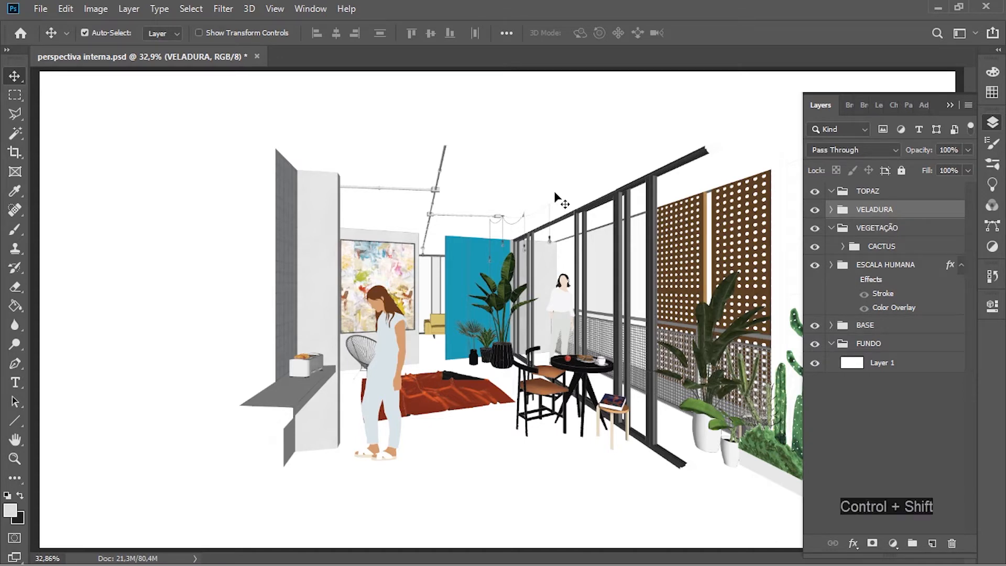
{"action": "key", "text": "ctrl+alt+shift+e"}
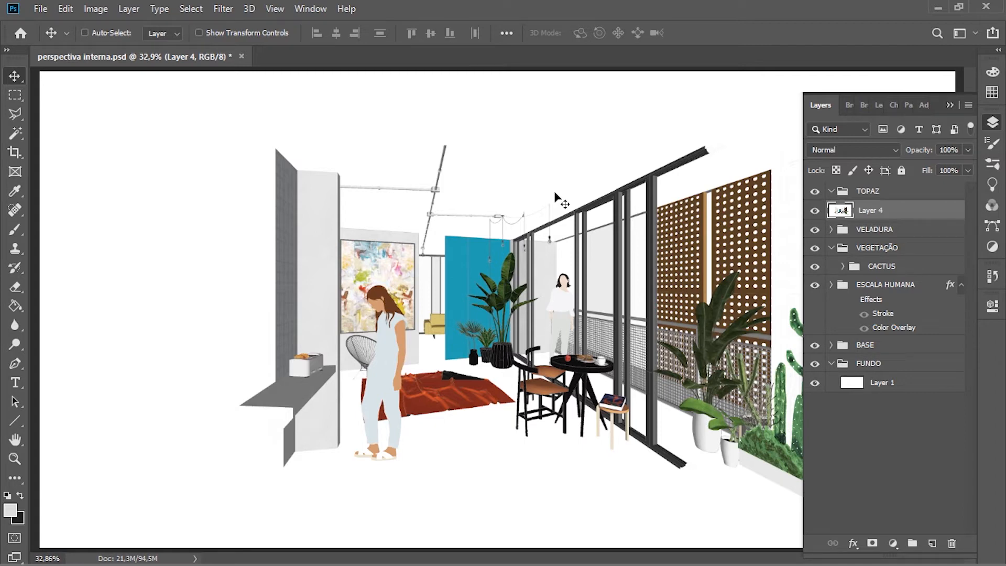
Step: Try moving the merged layer across the canvas, and undo the move
{"action": "scroll", "coordinate": [564, 293], "scroll_direction": "down", "scroll_amount": 2}
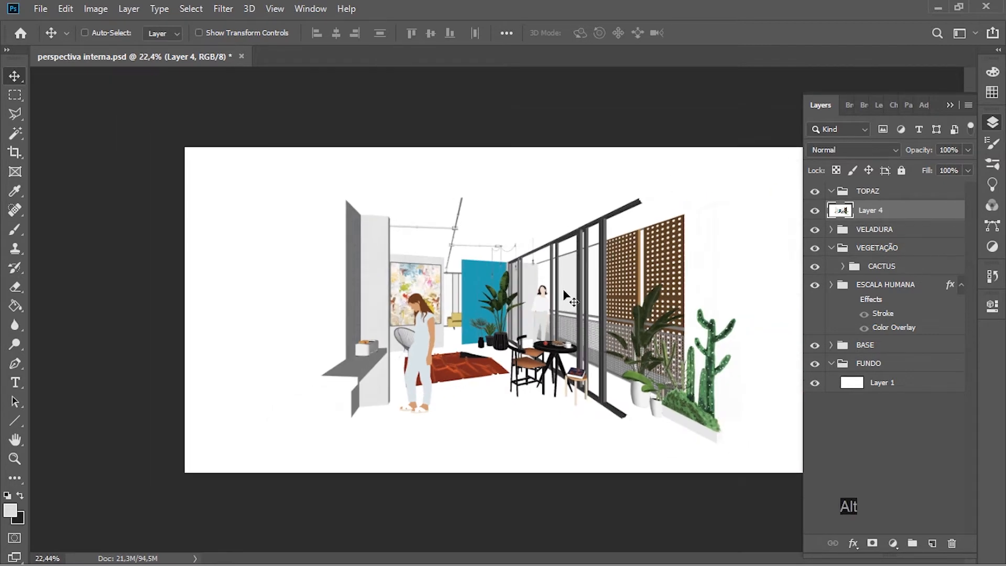
{"action": "left_click_drag", "start_coordinate": [564, 293], "coordinate": [647, 311]}
{"action": "key", "text": "ctrl+z"}
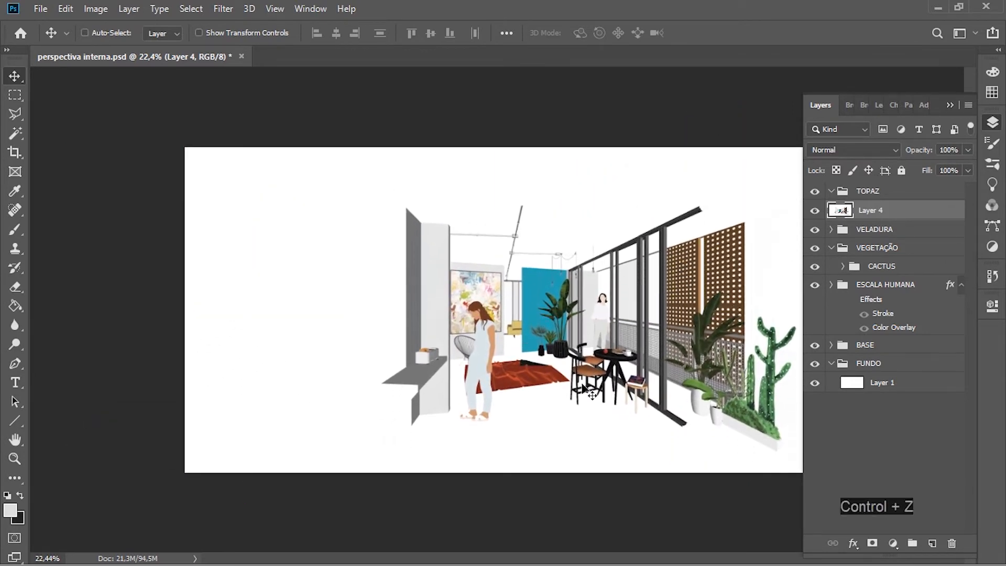
{"action": "key", "text": "ctrl+z"}
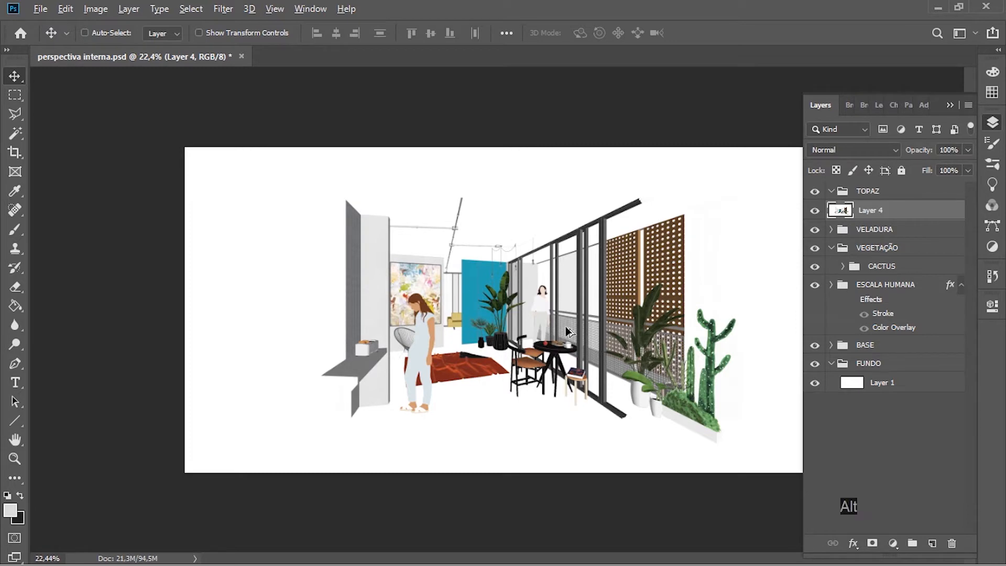
{"action": "scroll", "coordinate": [566, 328], "scroll_direction": "up", "scroll_amount": 3}
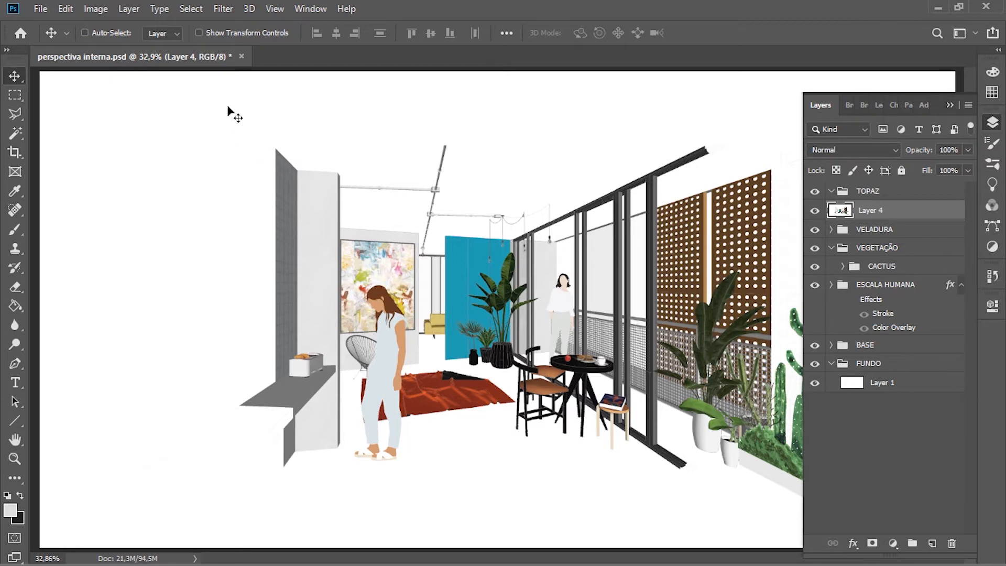
Step: Open the Topaz Clarity filter on the merged layer and show its Architecture preset collection
{"action": "left_click", "coordinate": [223, 9]}
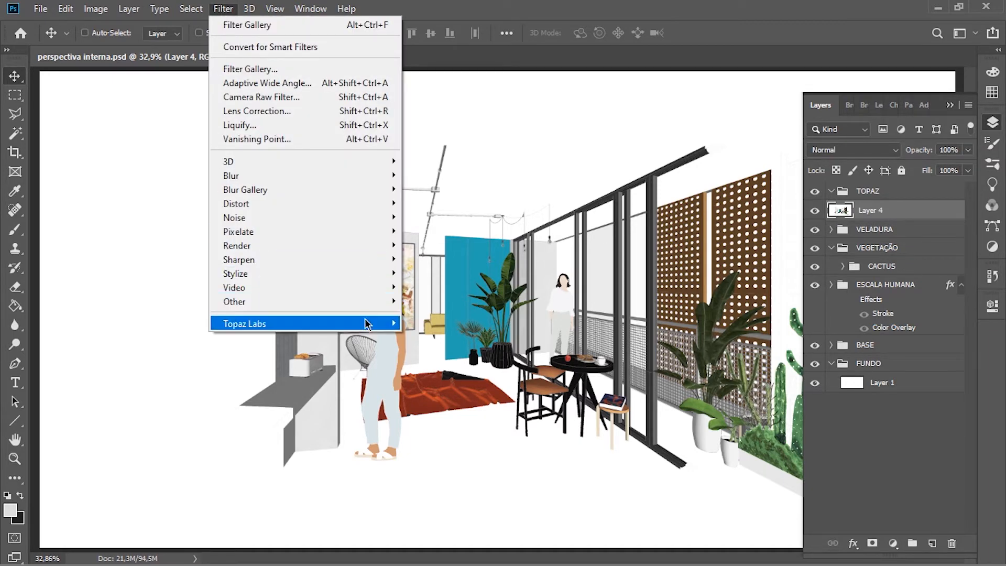
{"action": "mouse_move", "coordinate": [370, 323]}
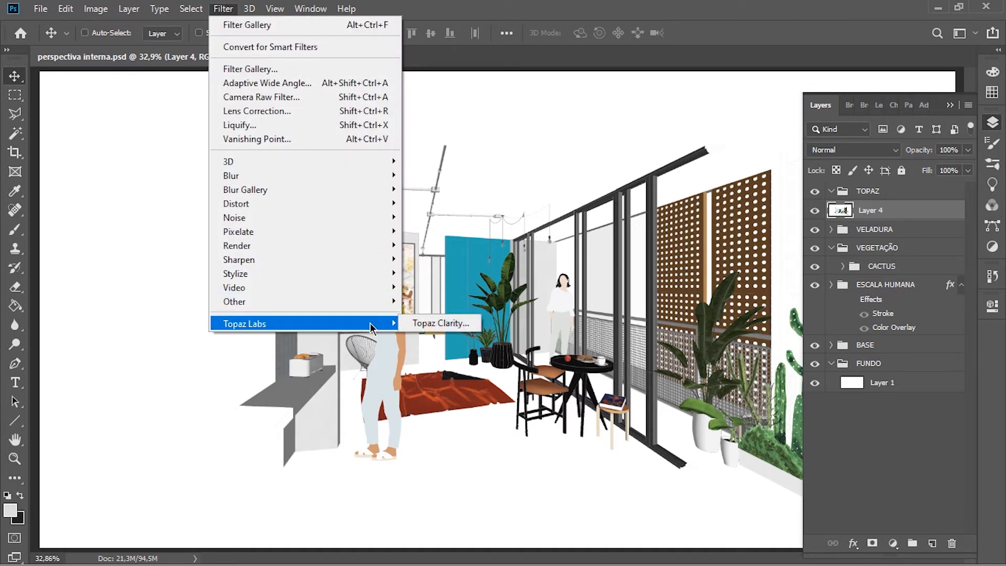
{"action": "left_click", "coordinate": [431, 323]}
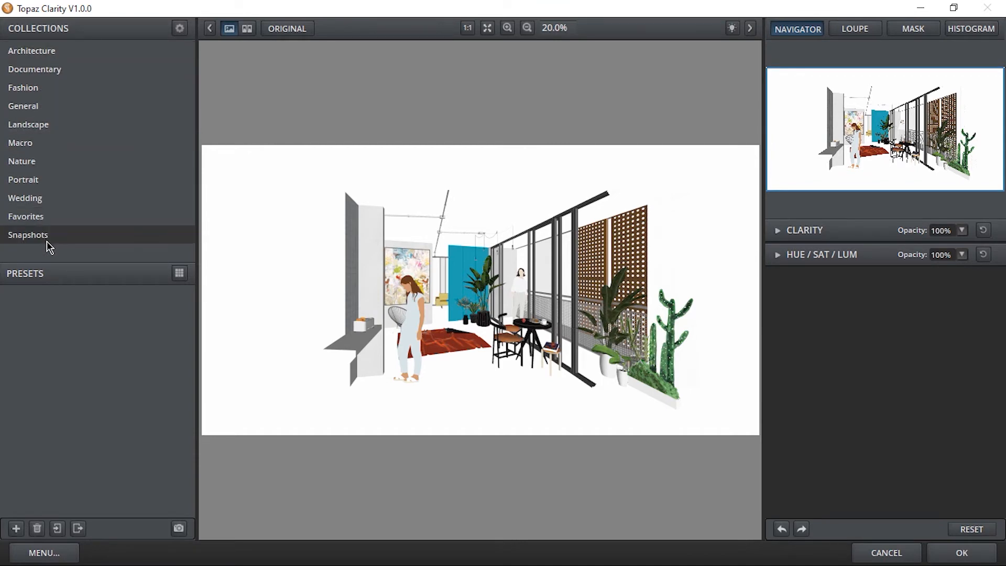
{"action": "left_click", "coordinate": [53, 54]}
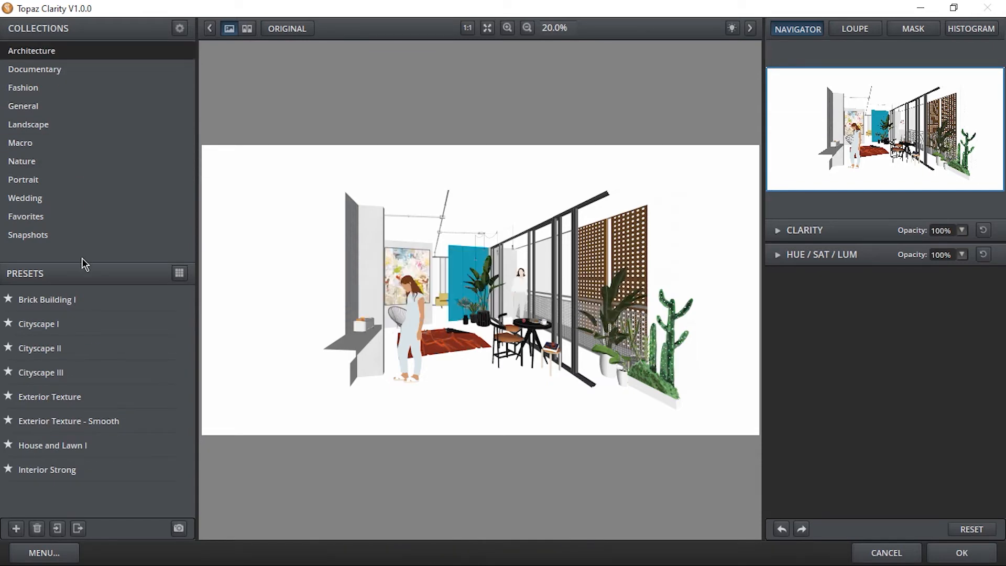
Step: Try the Brick Building I, Cityscape I, Cityscape II and Cityscape III presets, and display the Documentary collection
{"action": "mouse_move", "coordinate": [75, 304]}
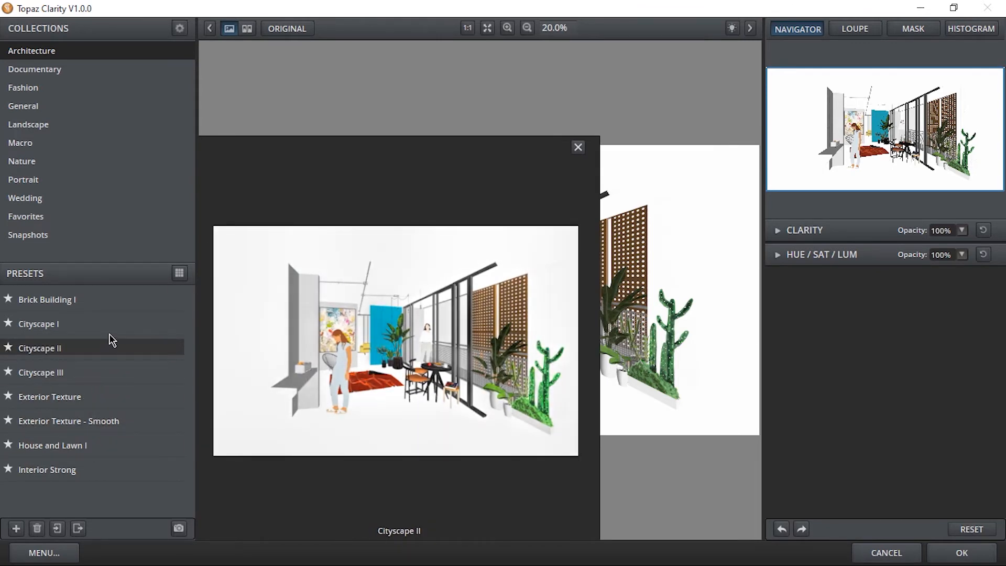
{"action": "left_click", "coordinate": [117, 303]}
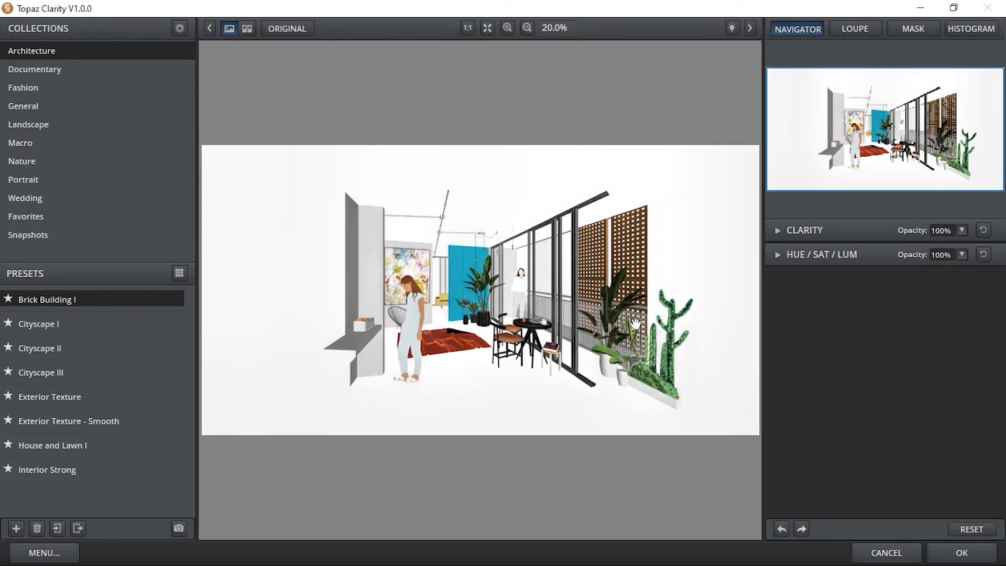
{"action": "left_click", "coordinate": [48, 324]}
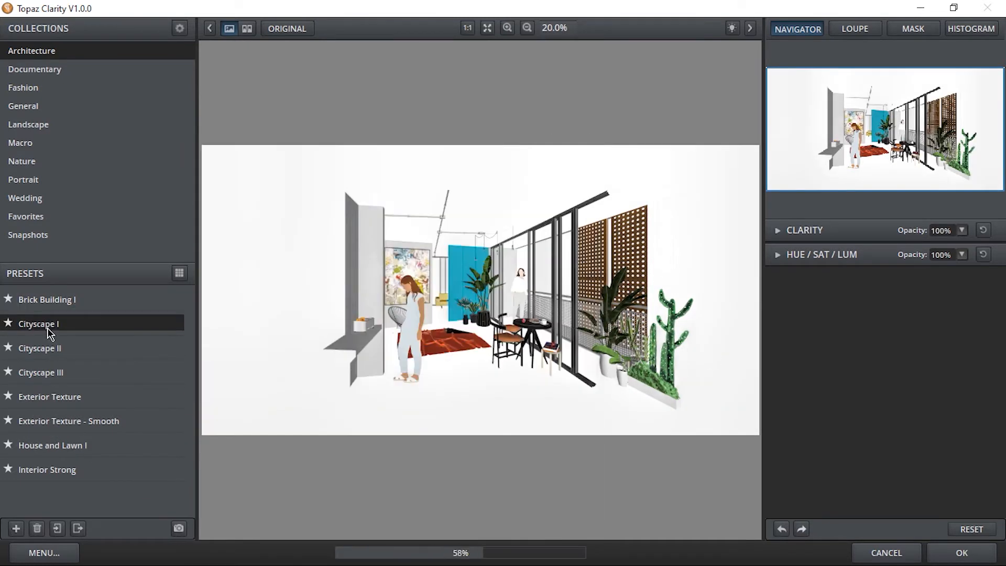
{"action": "left_click", "coordinate": [60, 351]}
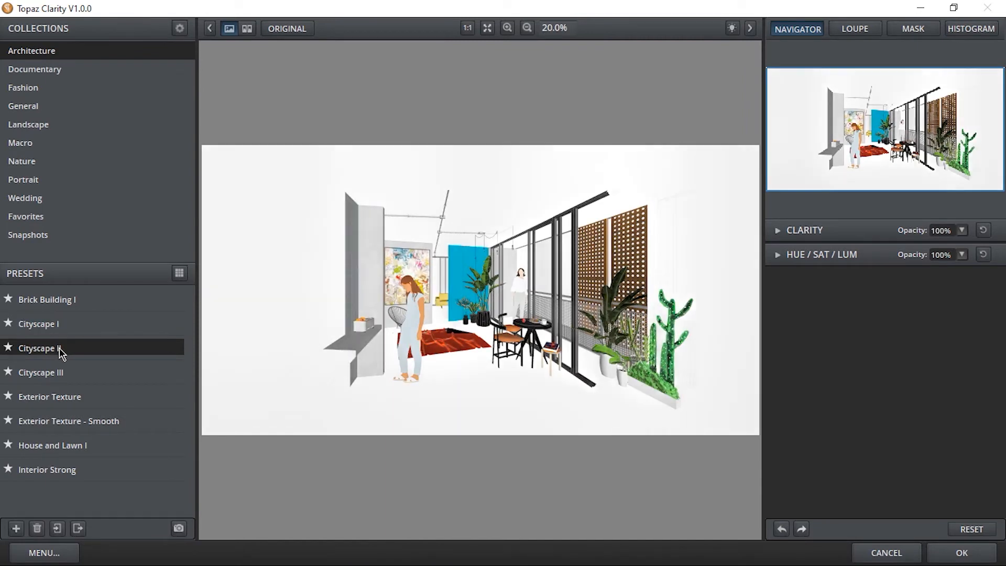
{"action": "mouse_move", "coordinate": [112, 369]}
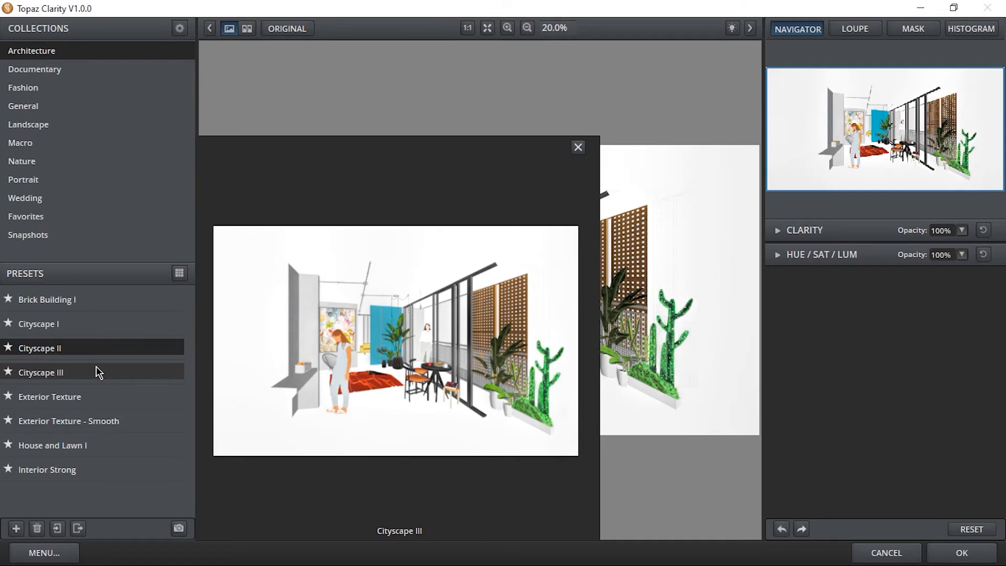
{"action": "left_click", "coordinate": [98, 372]}
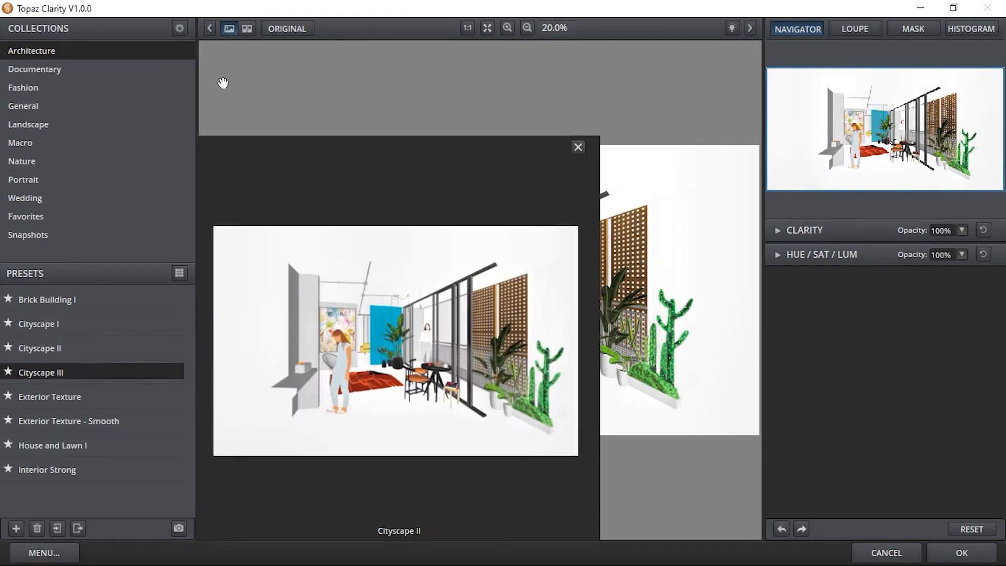
{"action": "left_click", "coordinate": [165, 71]}
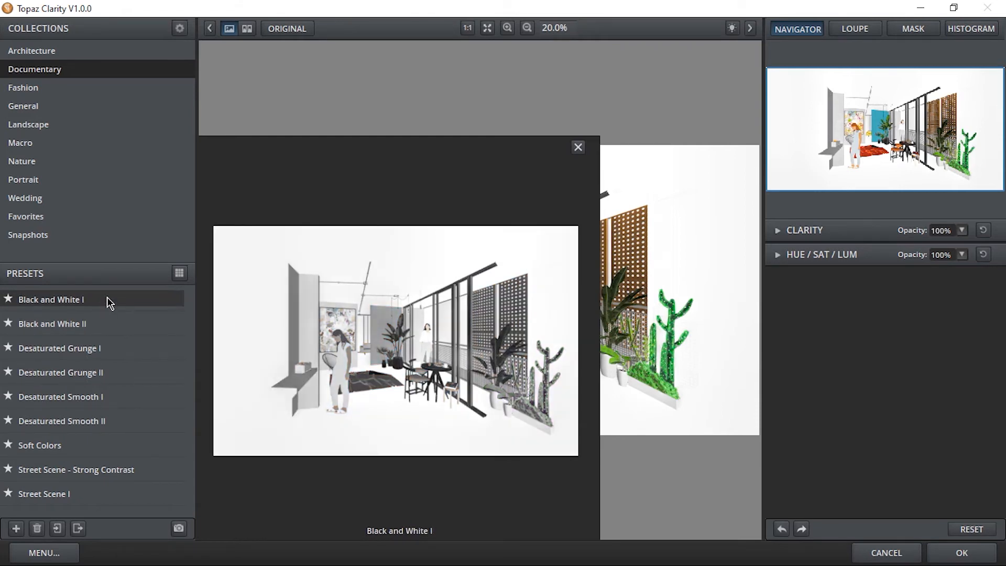
Step: Apply the Interior Strong preset from the Architecture collection to the merged layer
{"action": "left_click", "coordinate": [55, 50]}
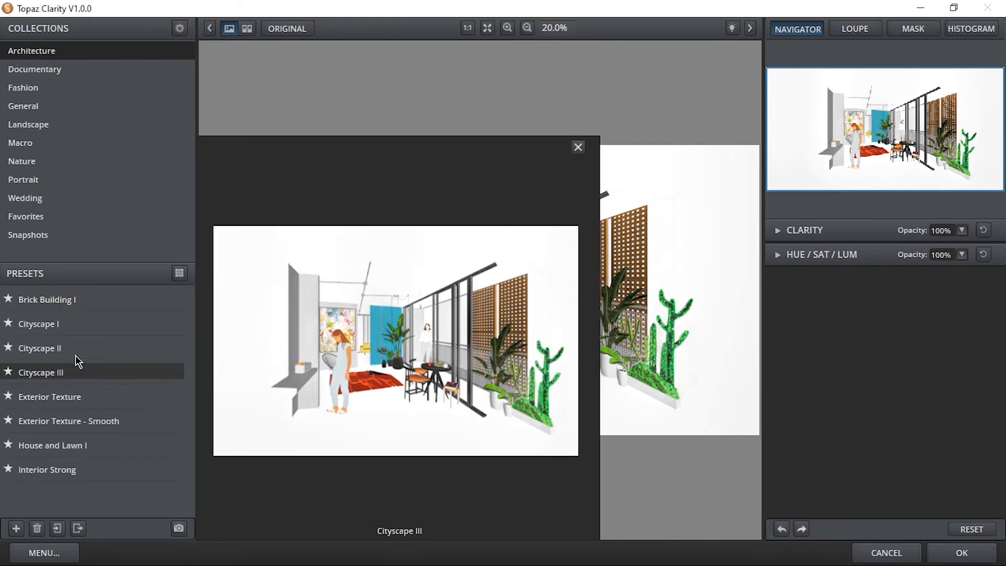
{"action": "left_click", "coordinate": [110, 468]}
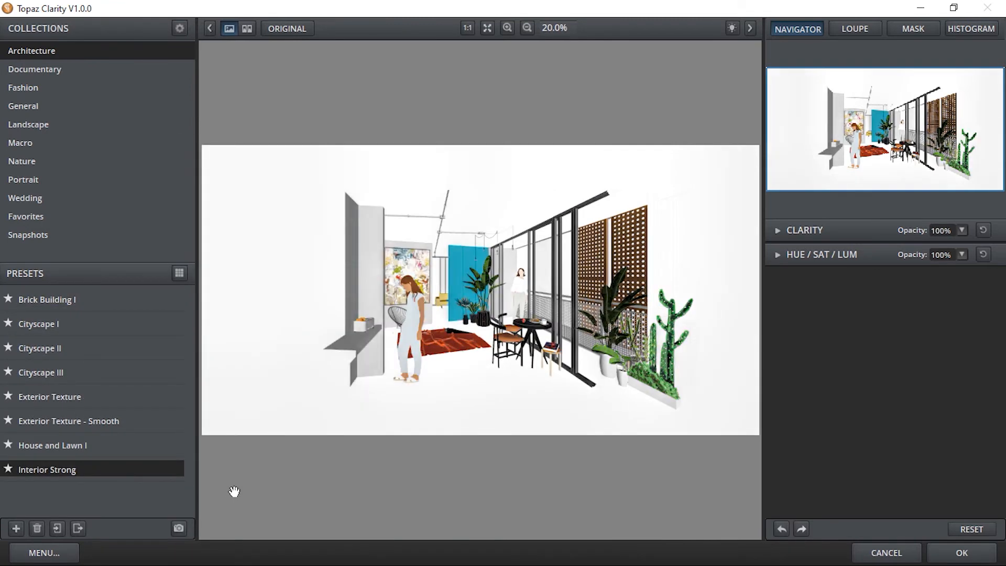
{"action": "left_click", "coordinate": [954, 557]}
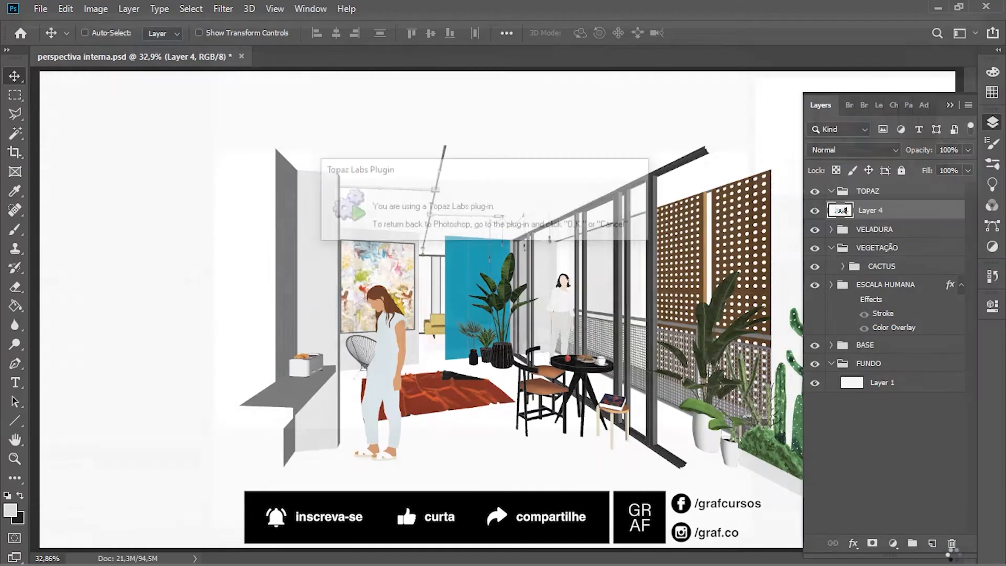
Step: Reduce the opacity of the filtered merged layer to 71%
{"action": "scroll", "coordinate": [524, 336], "scroll_direction": "down", "scroll_amount": 4}
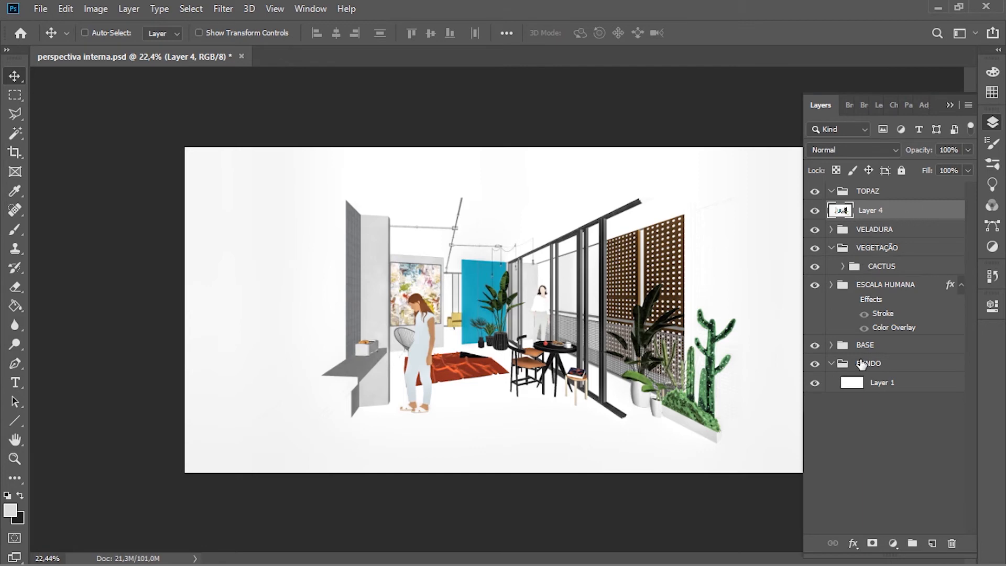
{"action": "left_click", "coordinate": [968, 151]}
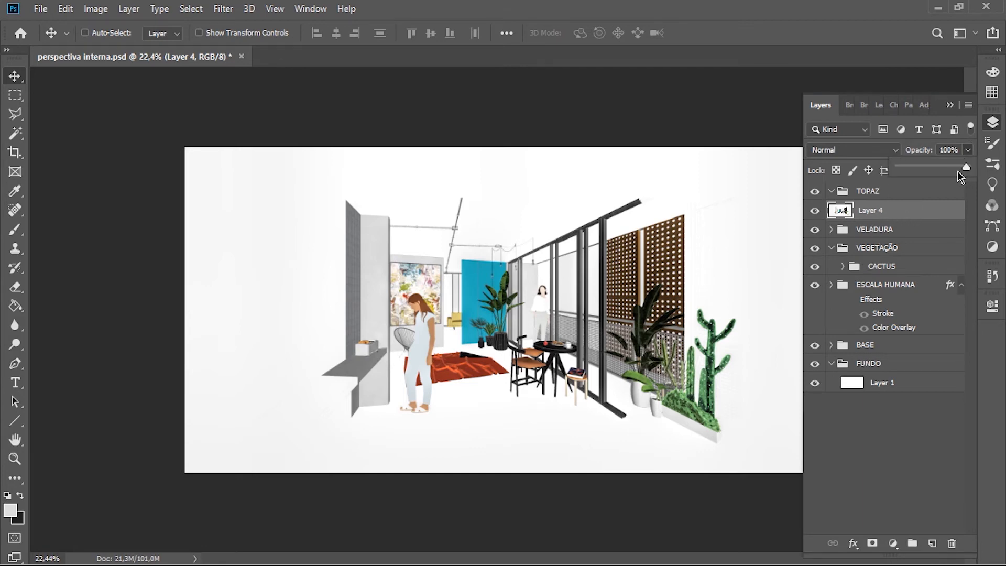
{"action": "mouse_move", "coordinate": [940, 174]}
{"action": "left_mouse_down"}
{"action": "mouse_move", "coordinate": [952, 168]}
{"action": "mouse_move", "coordinate": [930, 171]}
{"action": "mouse_move", "coordinate": [950, 171]}
{"action": "left_mouse_up"}
Step: Cycle the filtered layer through the blend modes, from Normal through Multiply, Screen, Overlay and Soft Light to Luminosity
{"action": "left_click", "coordinate": [843, 151]}
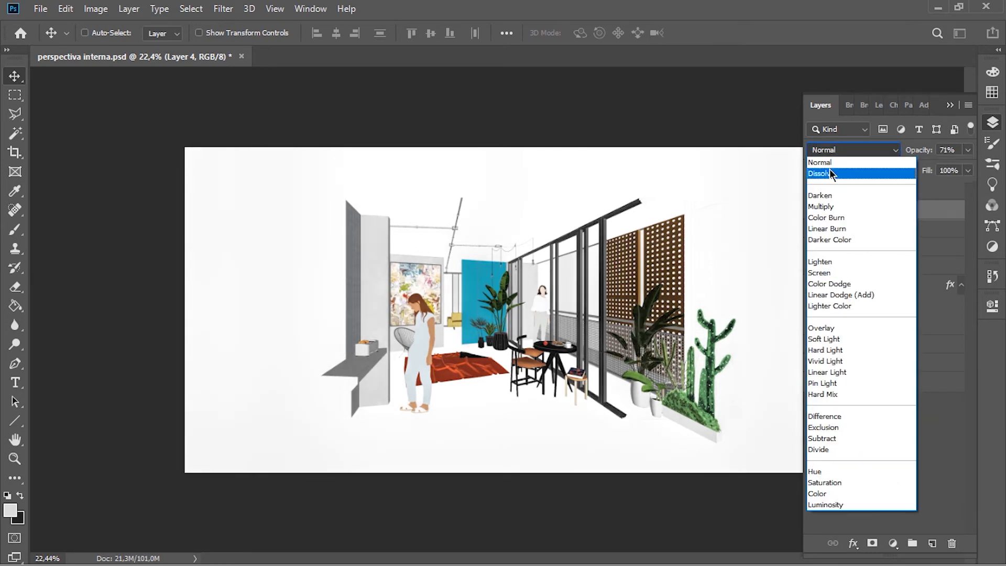
{"action": "left_click", "coordinate": [833, 167]}
{"action": "key", "text": "Down"}
{"action": "key", "text": "Down"}
{"action": "key", "text": "Down"}
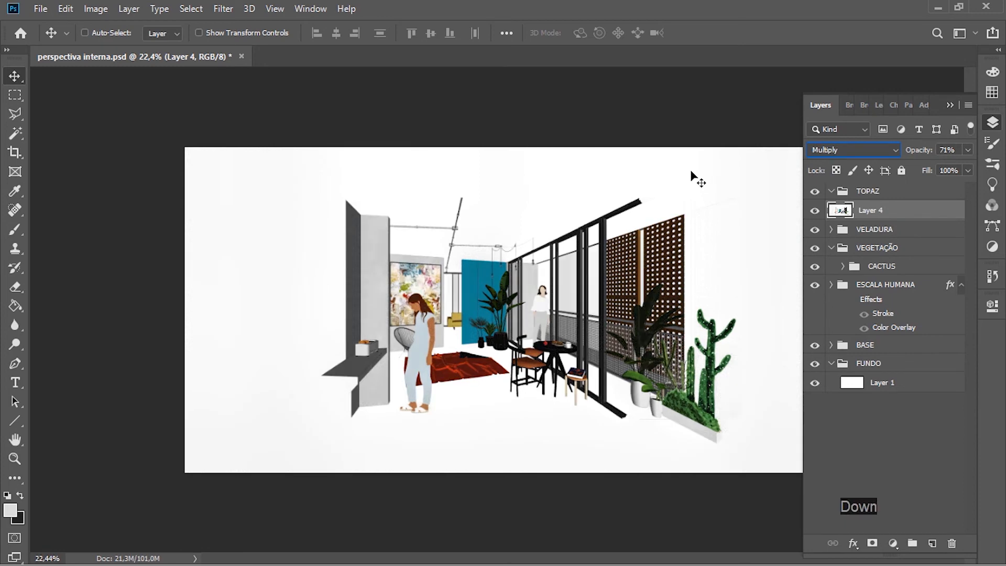
{"action": "key", "text": "Down"}
{"action": "key", "text": "Down"}
{"action": "key", "text": "Down"}
{"action": "key", "text": "Down"}
{"action": "key", "text": "Down"}
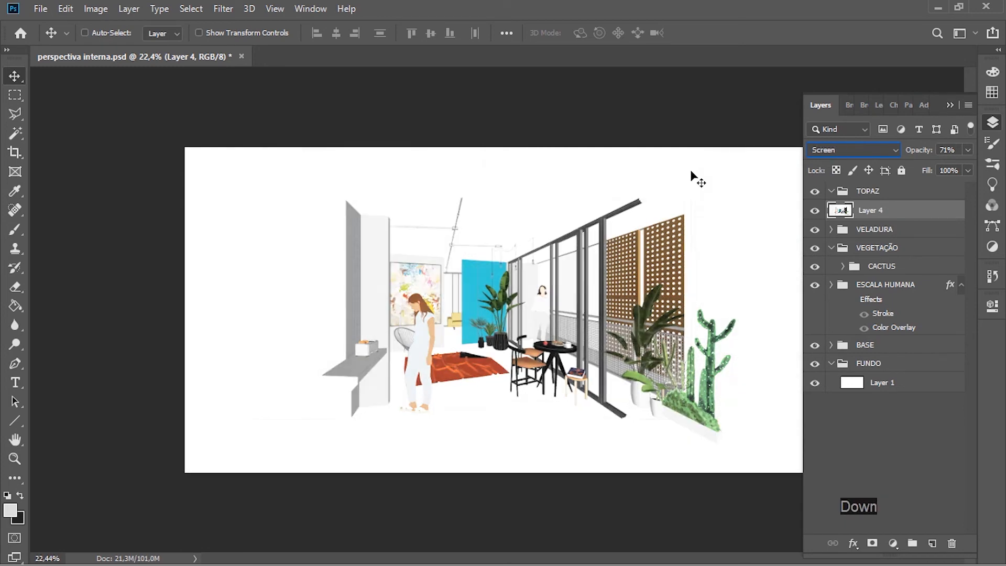
{"action": "key", "text": "Down"}
{"action": "key", "text": "Down"}
{"action": "key", "text": "Down"}
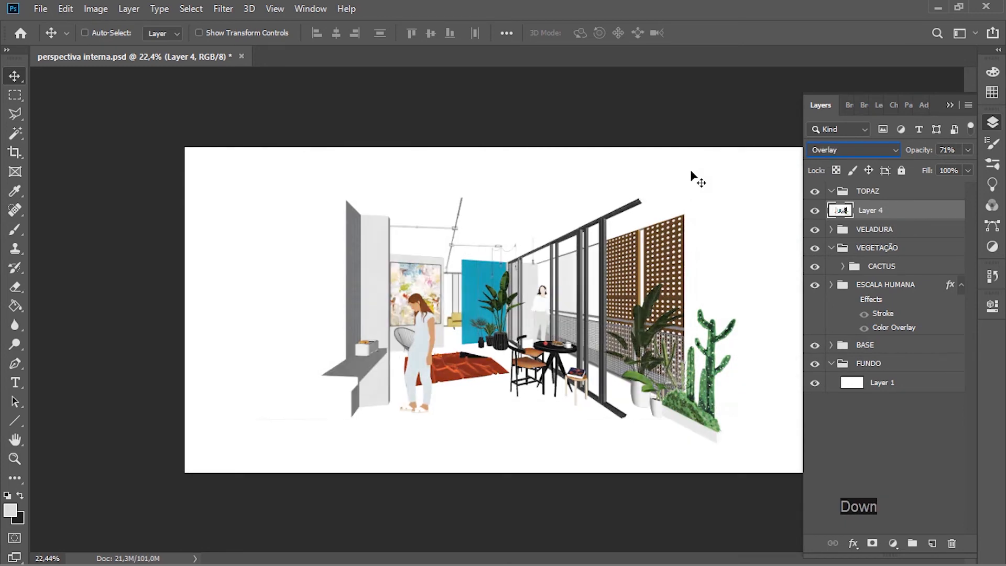
{"action": "key", "text": "Down"}
{"action": "key", "text": "Down"}
{"action": "key", "text": "Down"}
{"action": "key", "text": "Down"}
{"action": "key", "text": "Down"}
{"action": "key", "text": "Down"}
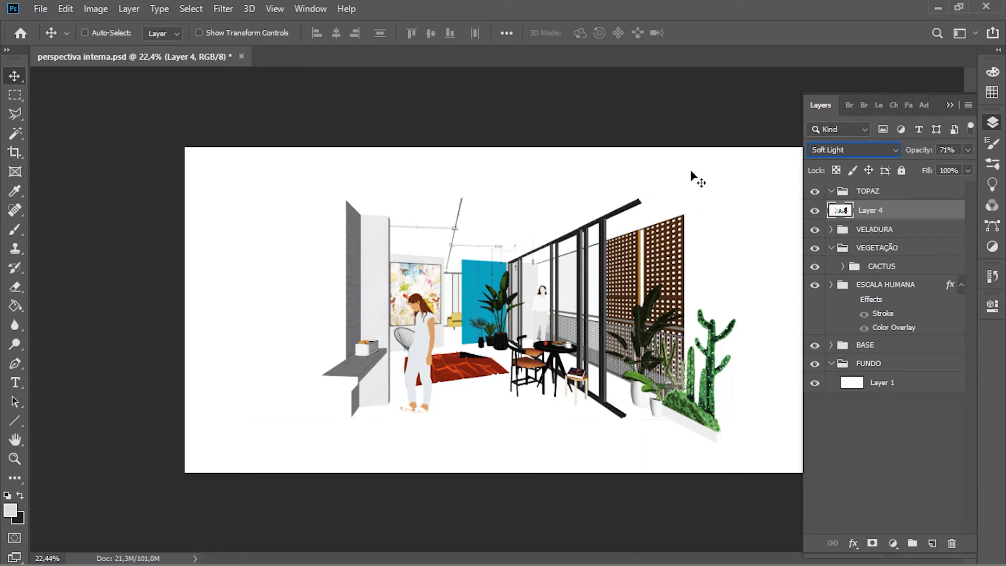
{"action": "key", "text": "Down"}
{"action": "key", "text": "Down"}
{"action": "key", "text": "Down"}
{"action": "key", "text": "Down"}
{"action": "key", "text": "Down"}
{"action": "key", "text": "Down"}
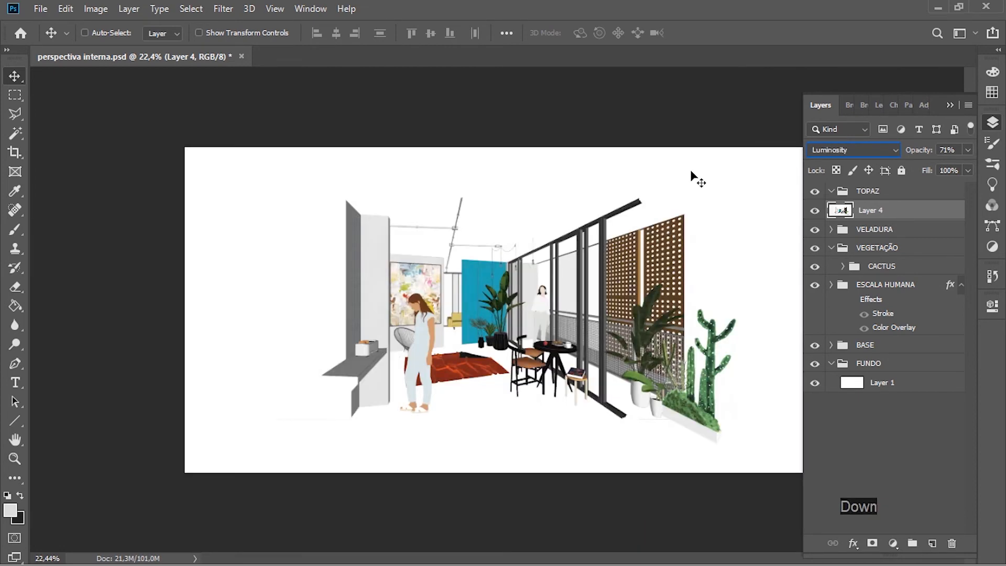
Step: Cycle the filtered layer back through the blend modes, from Luminosity through Divide, Exclusion, Linear Light, Soft Light and Color Dodge to Normal
{"action": "key", "text": "Up"}
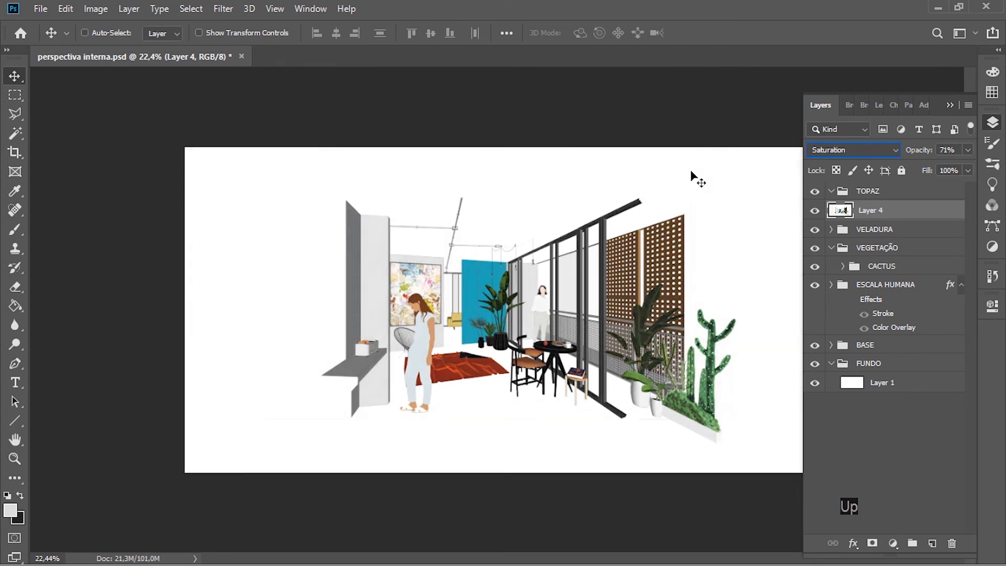
{"action": "key", "text": "Up"}
{"action": "key", "text": "Up"}
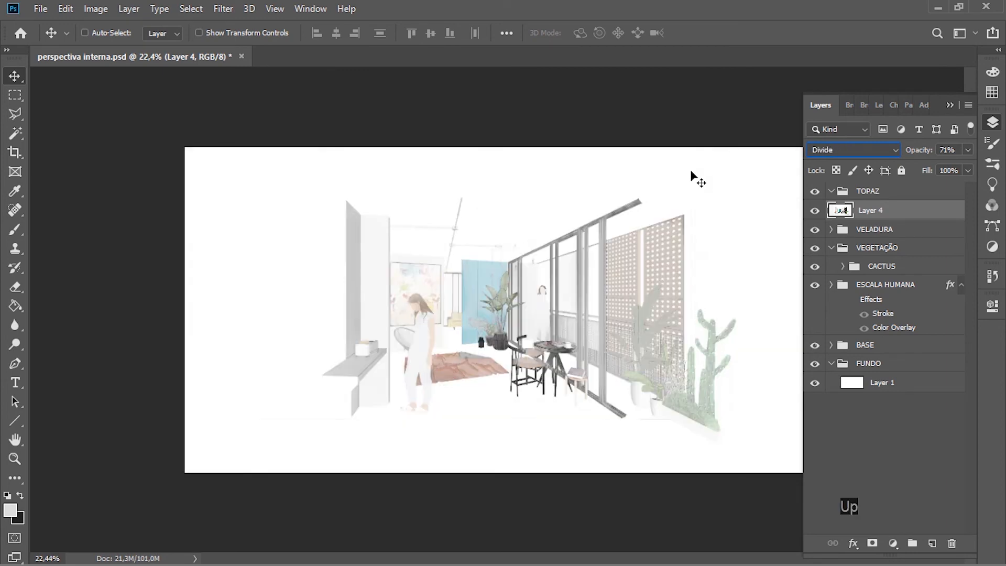
{"action": "key", "text": "Up"}
{"action": "key", "text": "Up"}
{"action": "key", "text": "Up"}
{"action": "key", "text": "Up"}
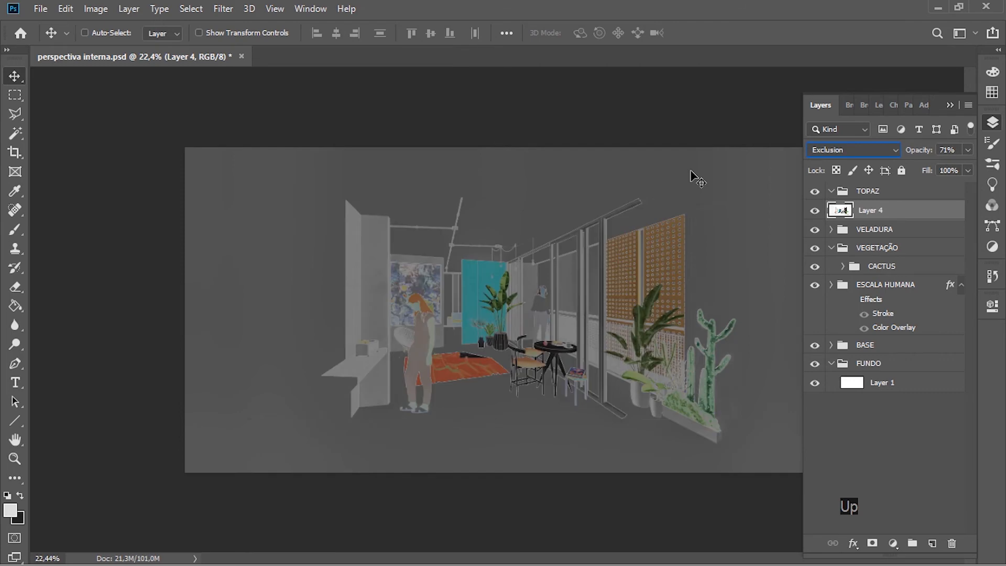
{"action": "key", "text": "Up"}
{"action": "key", "text": "Up"}
{"action": "key", "text": "Up"}
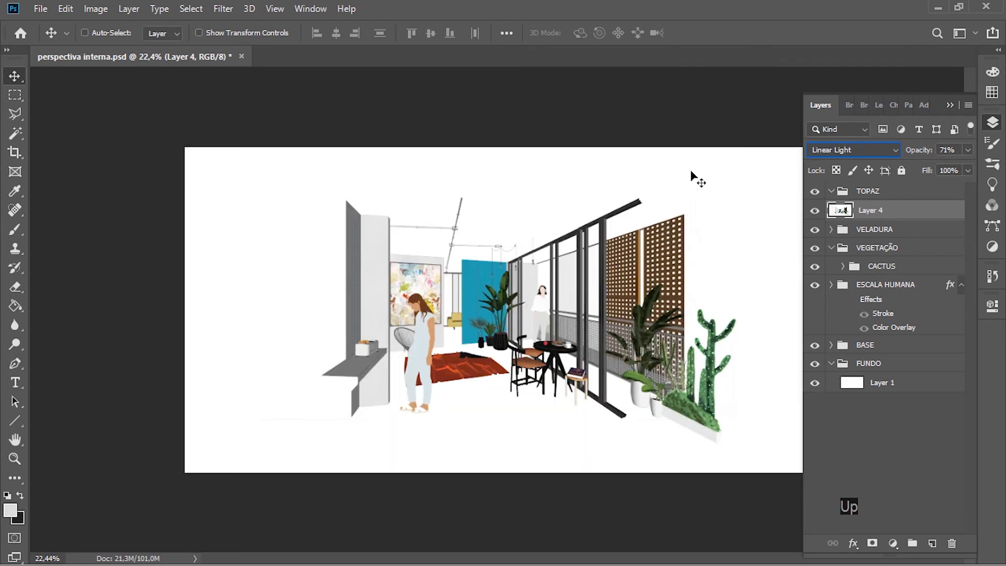
{"action": "key", "text": "Up"}
{"action": "key", "text": "Up"}
{"action": "key", "text": "Up"}
{"action": "key", "text": "Up"}
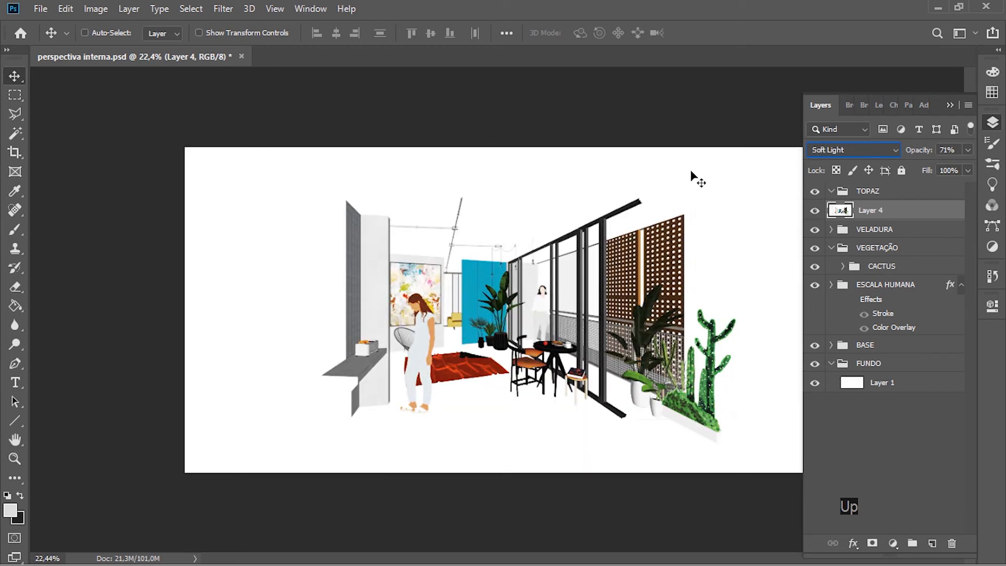
{"action": "key", "text": "Up"}
{"action": "key", "text": "Up"}
{"action": "key", "text": "Up"}
{"action": "key", "text": "Up"}
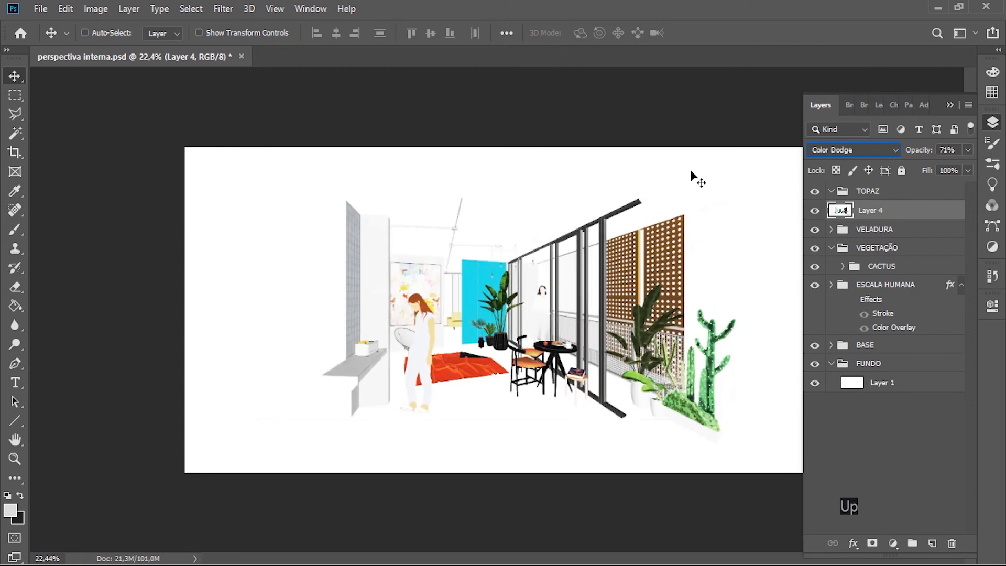
{"action": "key", "text": "Up"}
{"action": "key", "text": "Up"}
{"action": "key", "text": "Up"}
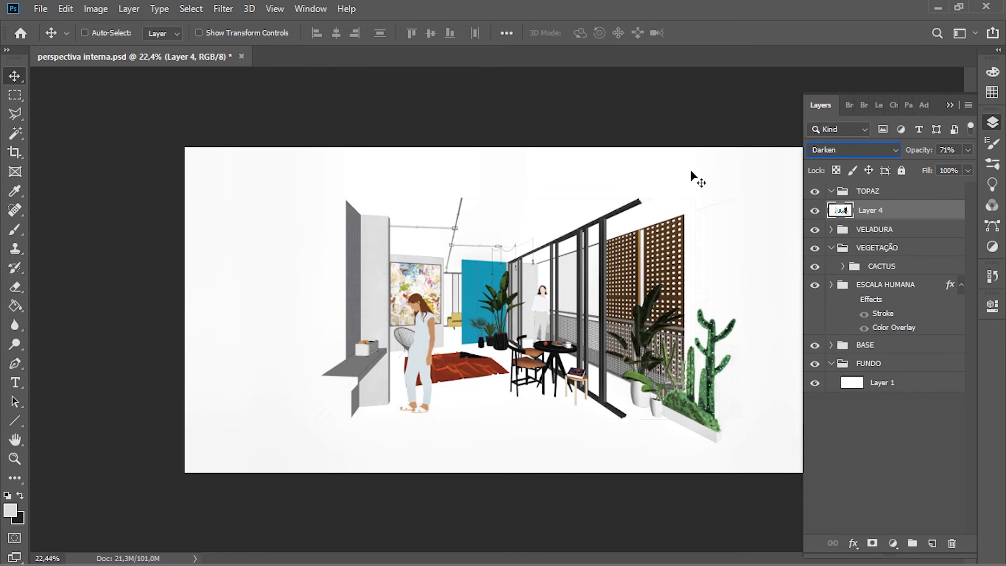
{"action": "key", "text": "Up"}
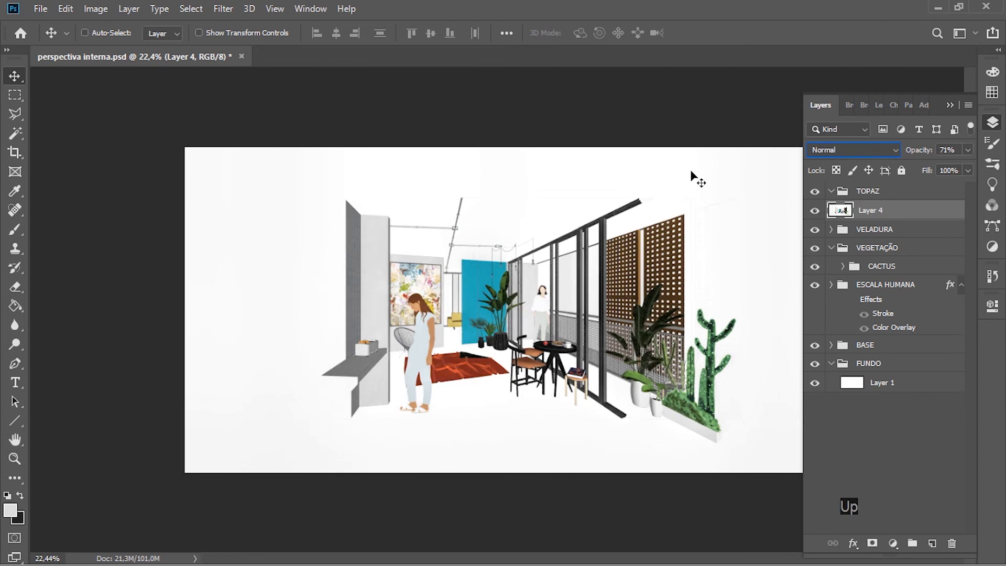
Step: Set the filtered layer's blend mode to Lighten and raise its opacity to 100%
{"action": "key", "text": "Down"}
{"action": "key", "text": "Down"}
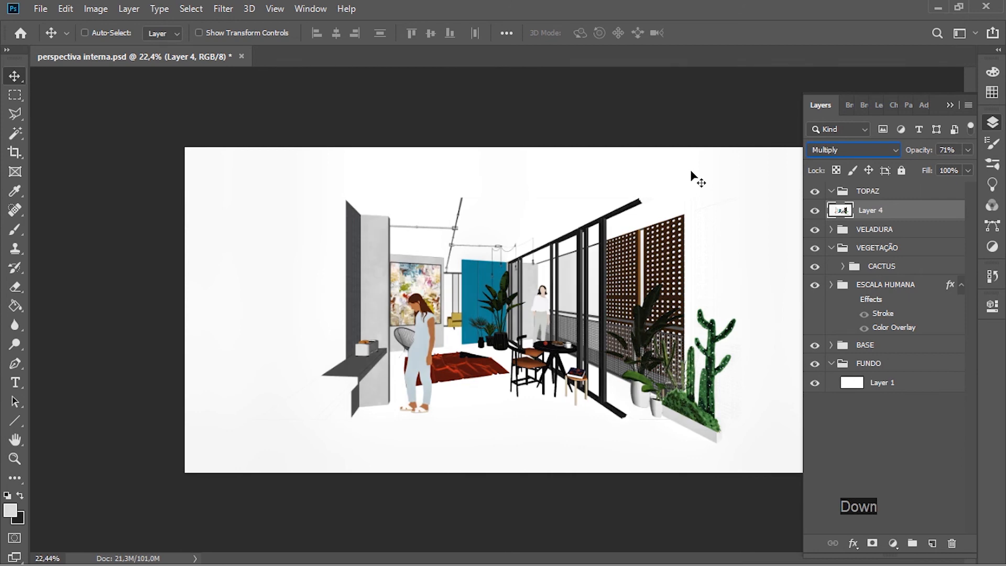
{"action": "key", "text": "Down"}
{"action": "key", "text": "Down"}
{"action": "key", "text": "Down"}
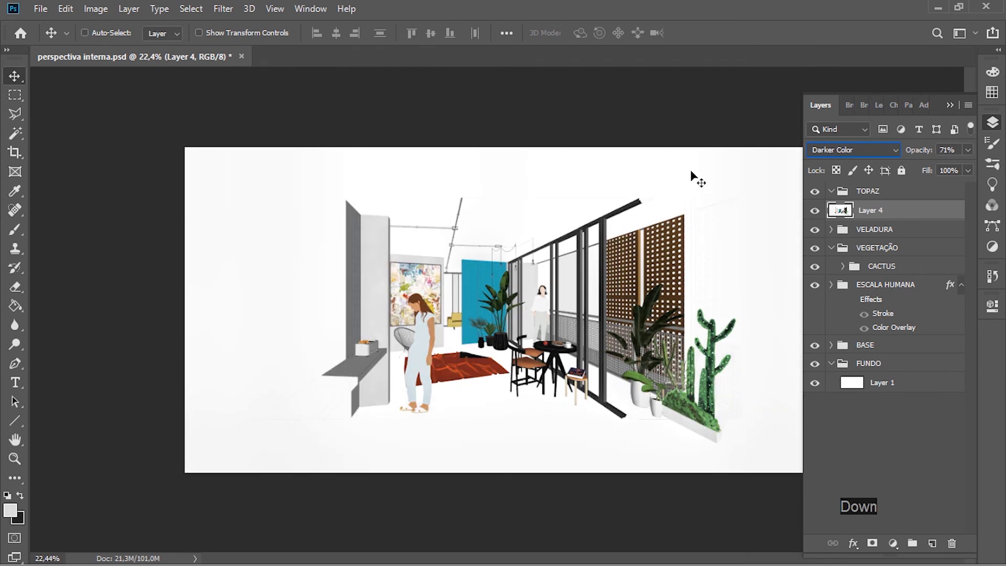
{"action": "key", "text": "Down"}
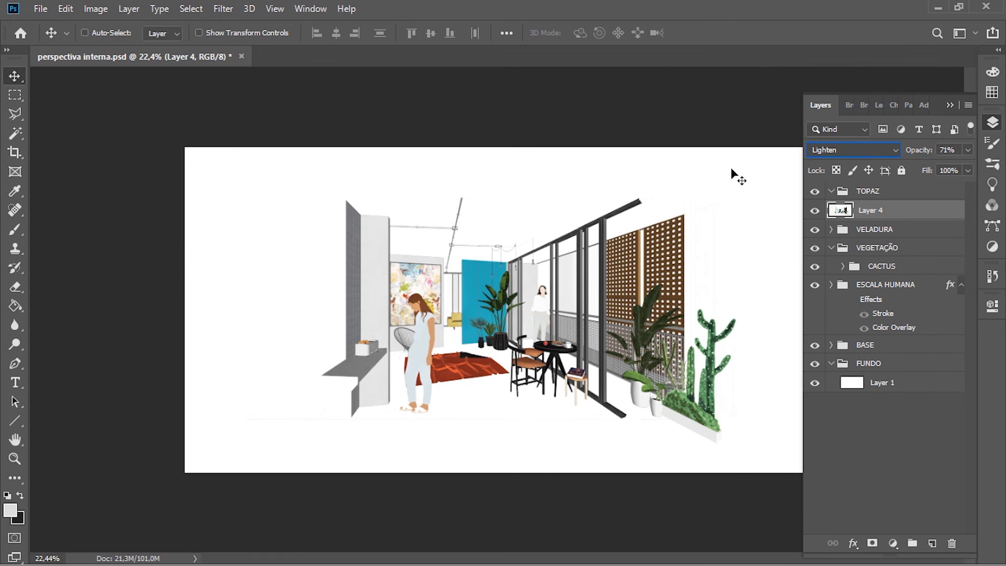
{"action": "left_click", "coordinate": [967, 149]}
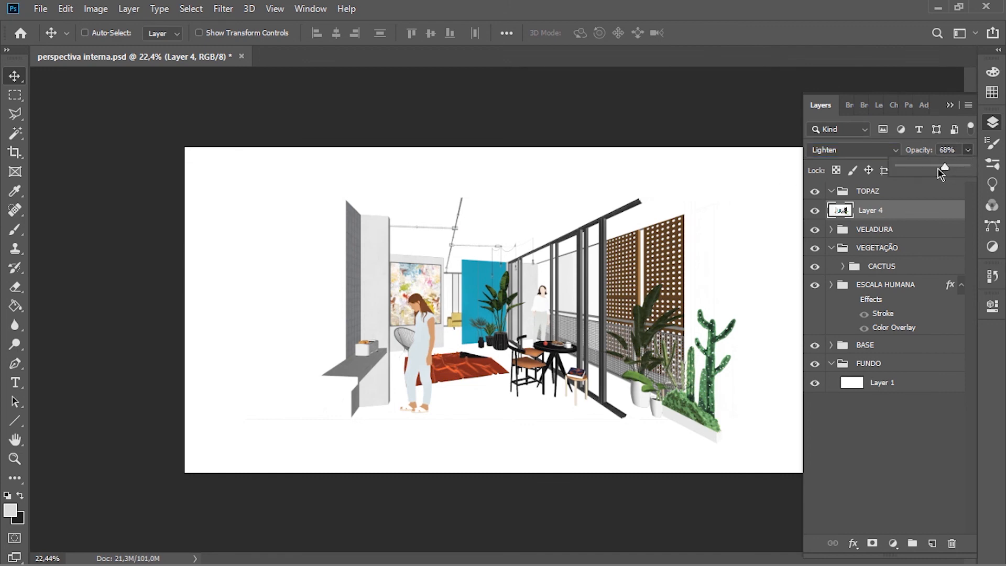
{"action": "left_click_drag", "start_coordinate": [935, 168], "coordinate": [970, 168]}
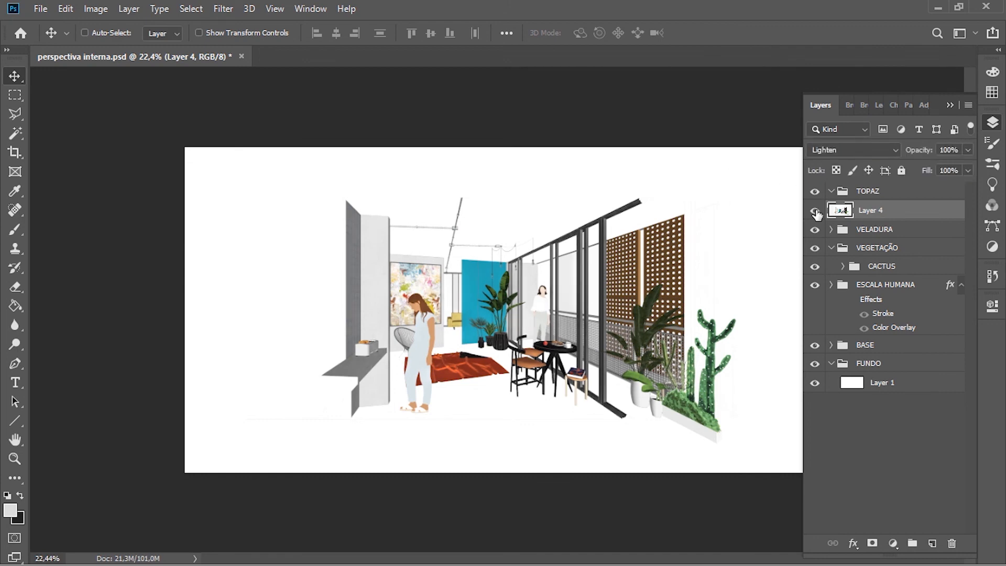
Step: Hide and reshow the filtered layer twice to compare the collage with and without the Topaz effect
{"action": "left_click", "coordinate": [814, 211]}
{"action": "left_click", "coordinate": [815, 210]}
{"action": "key", "text": "ctrl+0"}
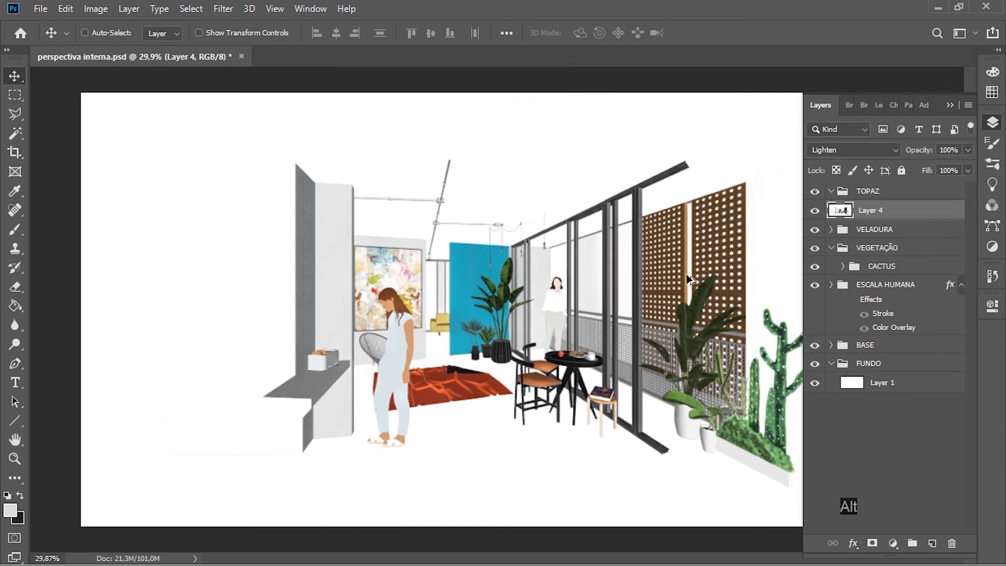
{"action": "left_click", "coordinate": [815, 210]}
{"action": "left_click", "coordinate": [816, 211]}
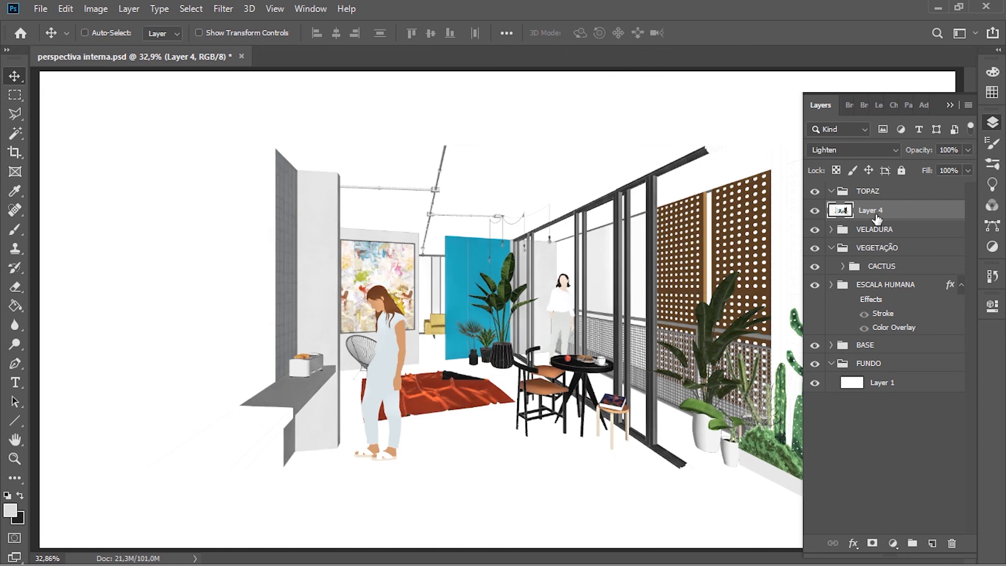
Step: Select and collapse the TOPAZ layer group, and tuck the layer list away to reveal the whole perspective
{"action": "left_click", "coordinate": [865, 194]}
{"action": "left_click", "coordinate": [831, 190]}
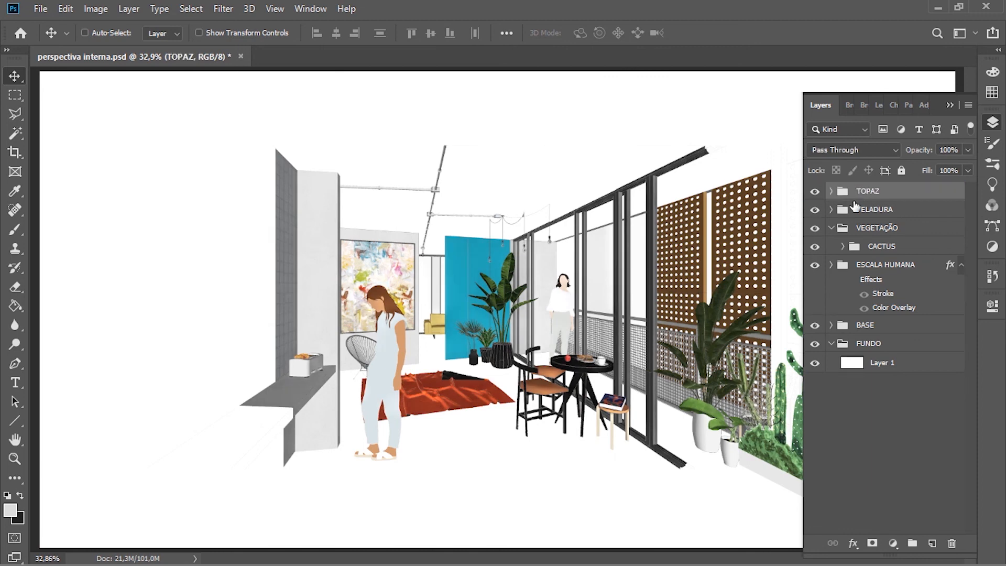
{"action": "left_click", "coordinate": [949, 103]}
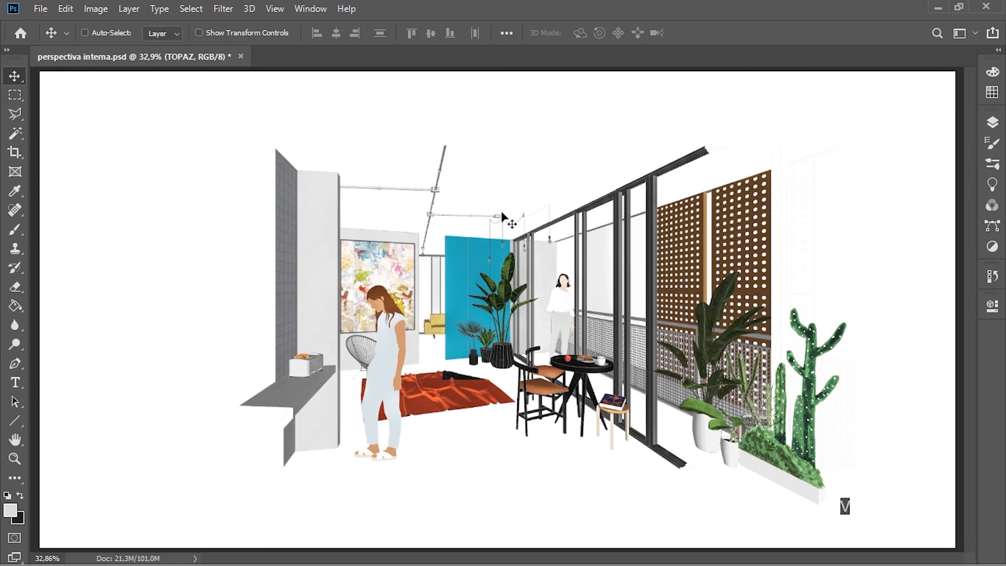